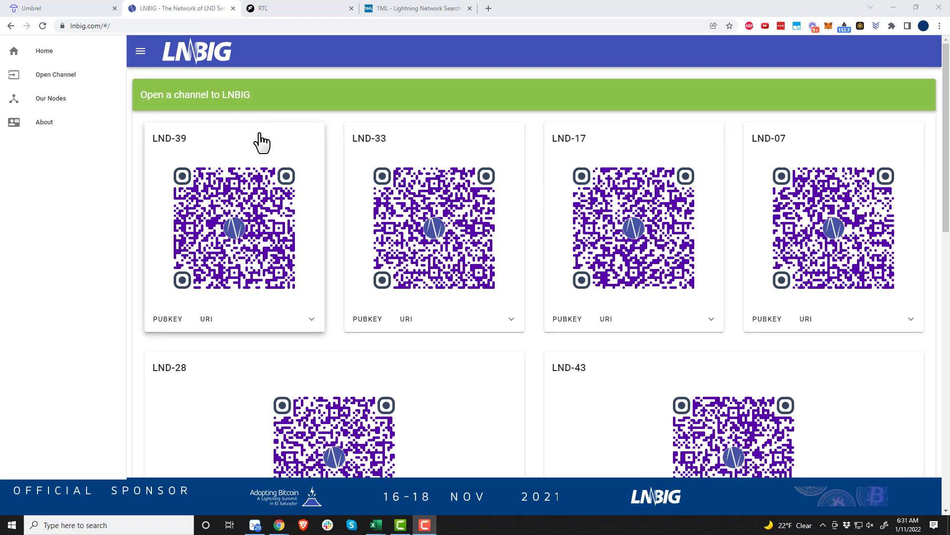
- Examine LNBIG's inbound channel purchase section, the Ride The Lightning node dashboard and the 1ML search page
{"action": "scroll", "coordinate": [267, 144], "scroll_direction": "down", "scroll_amount": 3}
{"action": "scroll", "coordinate": [274, 149], "scroll_direction": "down", "scroll_amount": 3}
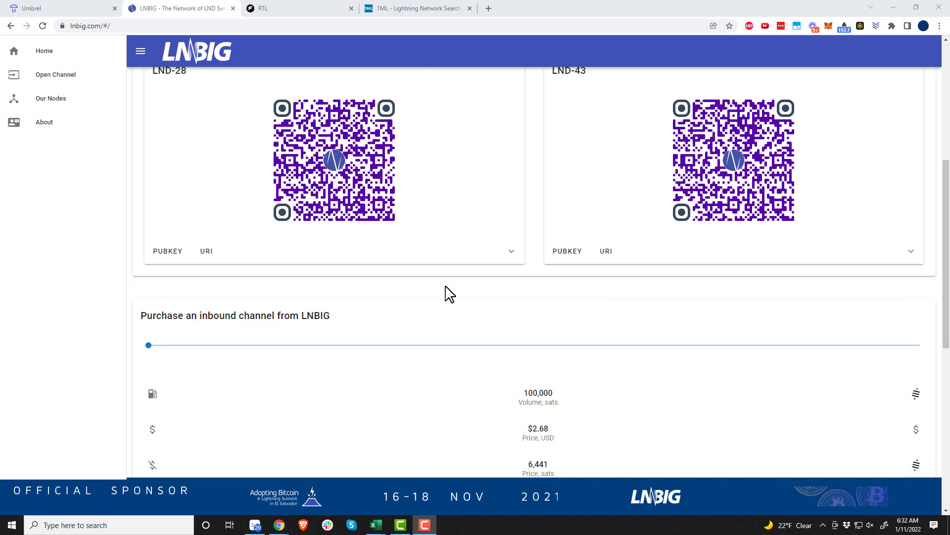
{"action": "scroll", "coordinate": [346, 256], "scroll_direction": "down", "scroll_amount": 2}
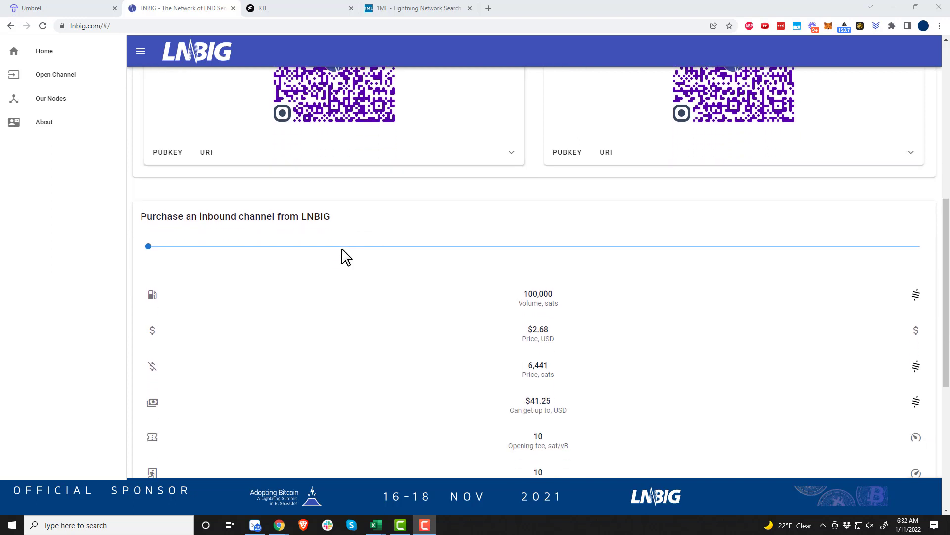
{"action": "left_click", "coordinate": [289, 11]}
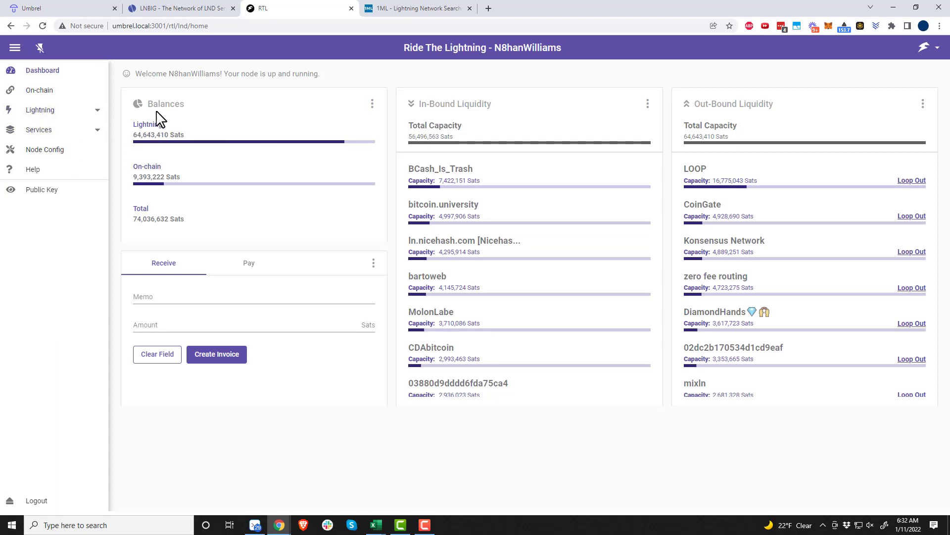
{"action": "left_click", "coordinate": [417, 8]}
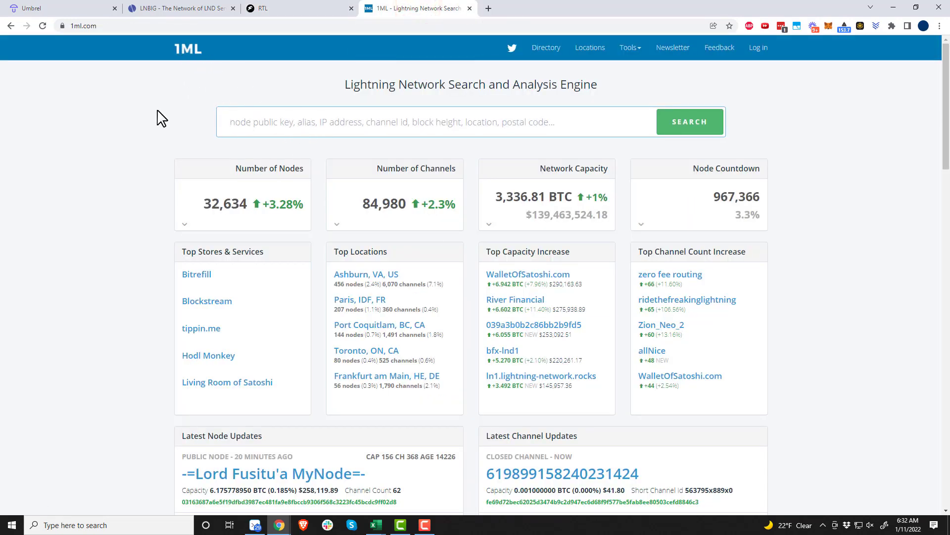
{"action": "left_click", "coordinate": [173, 9]}
{"action": "left_click", "coordinate": [291, 9]}
{"action": "left_click", "coordinate": [413, 8]}
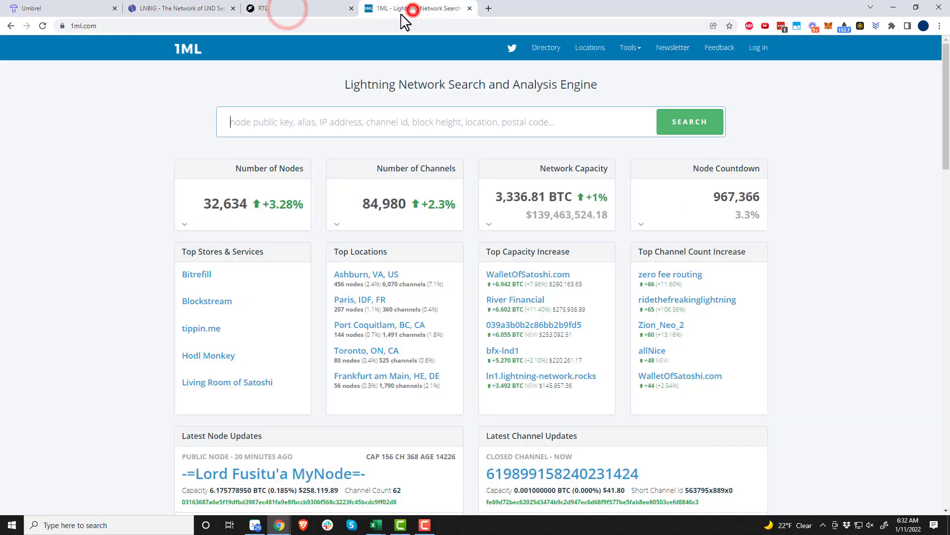
{"action": "left_click", "coordinate": [169, 8]}
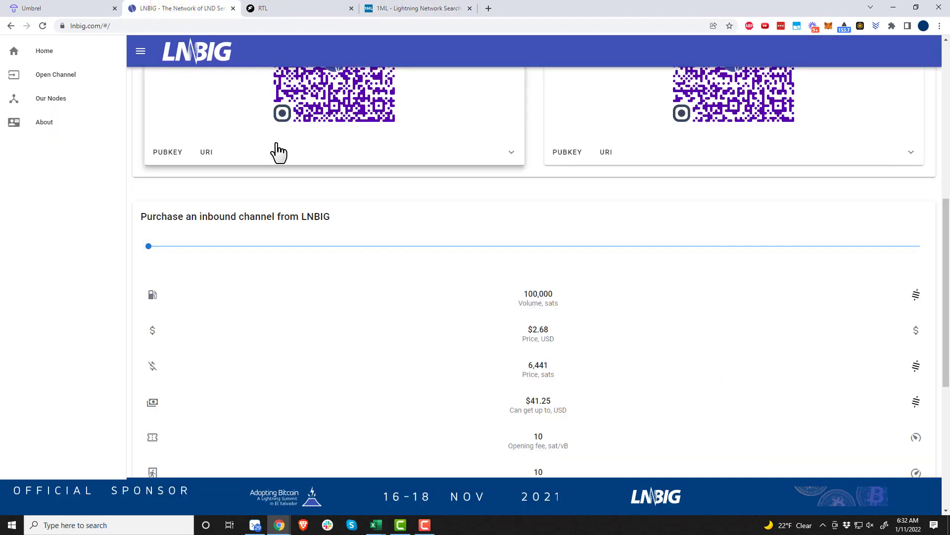
- Set the volume of the inbound channel to purchase from LNBIG to 8,302,181 sats
{"action": "scroll", "coordinate": [258, 223], "scroll_direction": "up", "scroll_amount": 3}
{"action": "scroll", "coordinate": [297, 222], "scroll_direction": "up", "scroll_amount": 4}
{"action": "scroll", "coordinate": [314, 213], "scroll_direction": "down", "scroll_amount": 7}
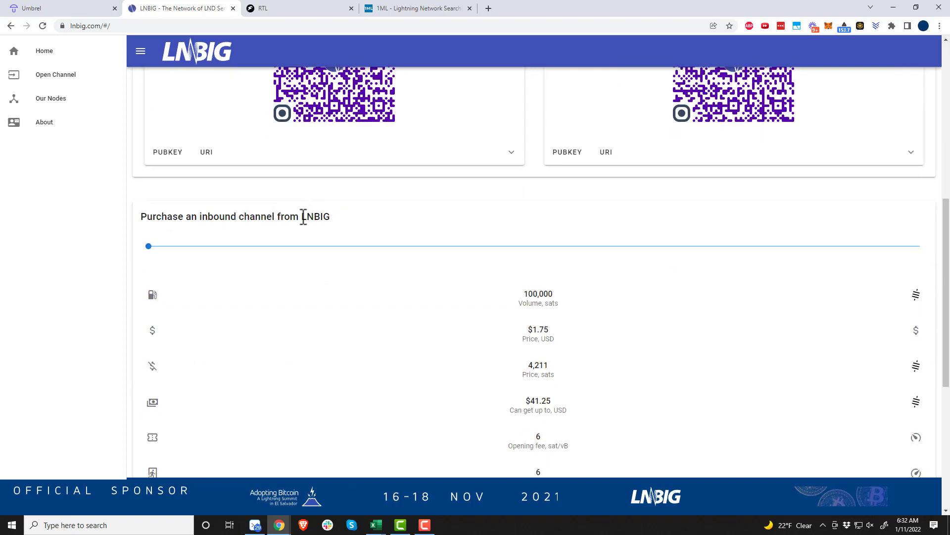
{"action": "scroll", "coordinate": [325, 222], "scroll_direction": "down", "scroll_amount": 1}
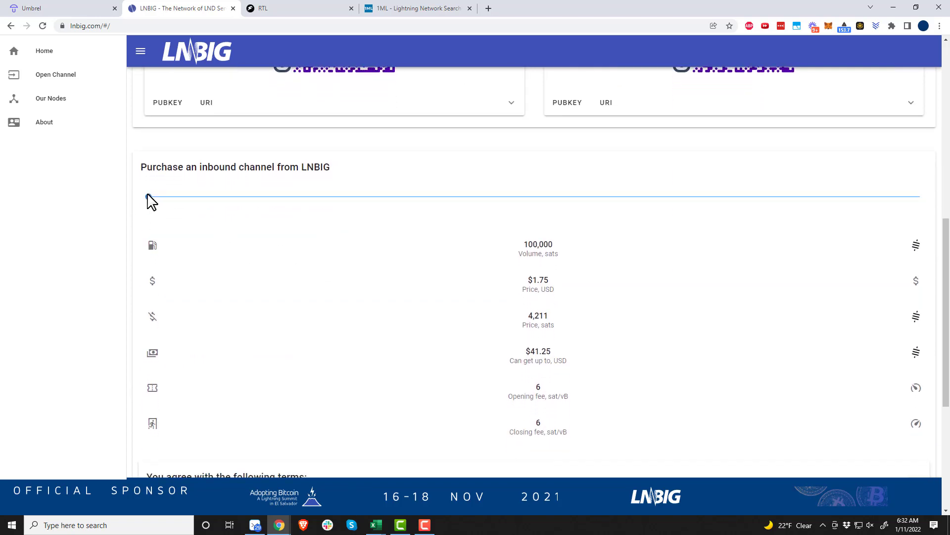
{"action": "left_click_drag", "start_coordinate": [148, 196], "coordinate": [945, 208]}
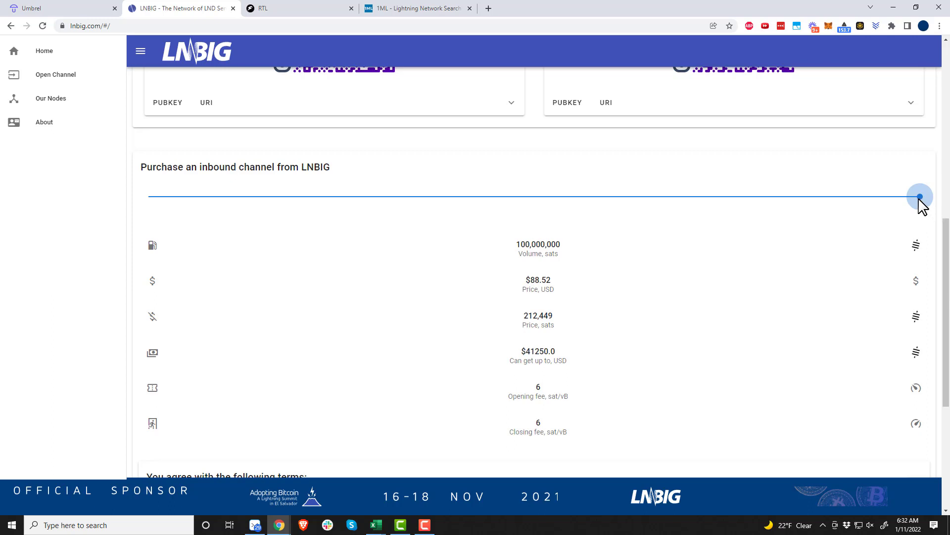
{"action": "left_click_drag", "start_coordinate": [920, 199], "coordinate": [212, 198]}
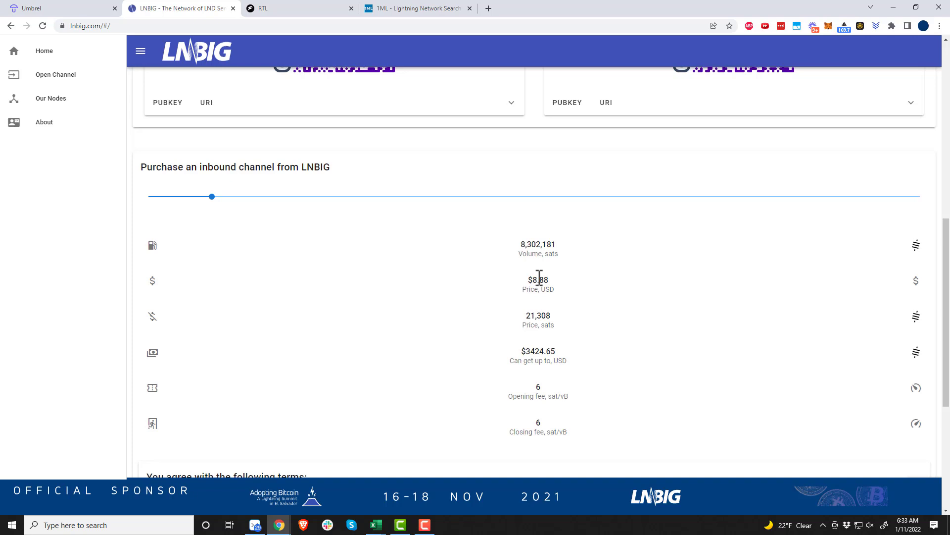
- Accept LNBIG's channel terms and copy the HODL invoice for the prepayment
{"action": "scroll", "coordinate": [529, 262], "scroll_direction": "down", "scroll_amount": 5}
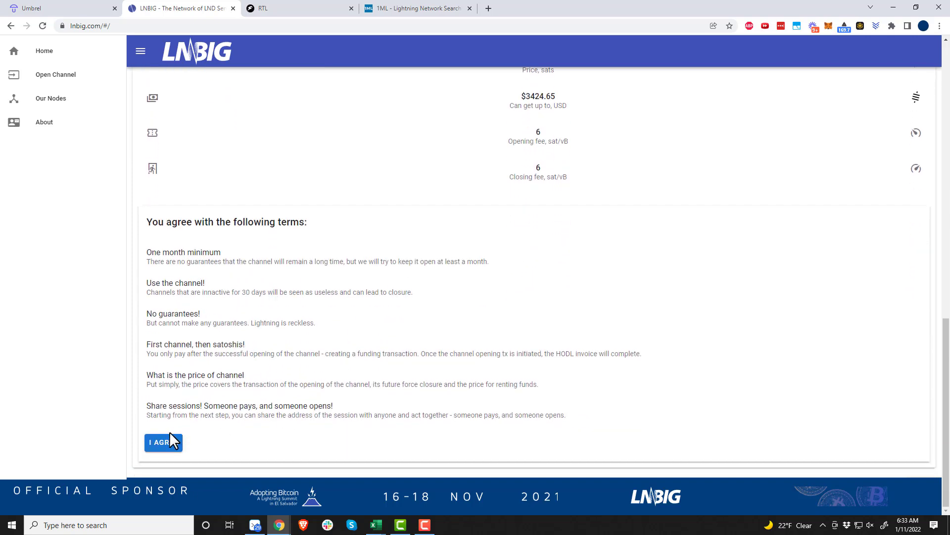
{"action": "left_click", "coordinate": [171, 441]}
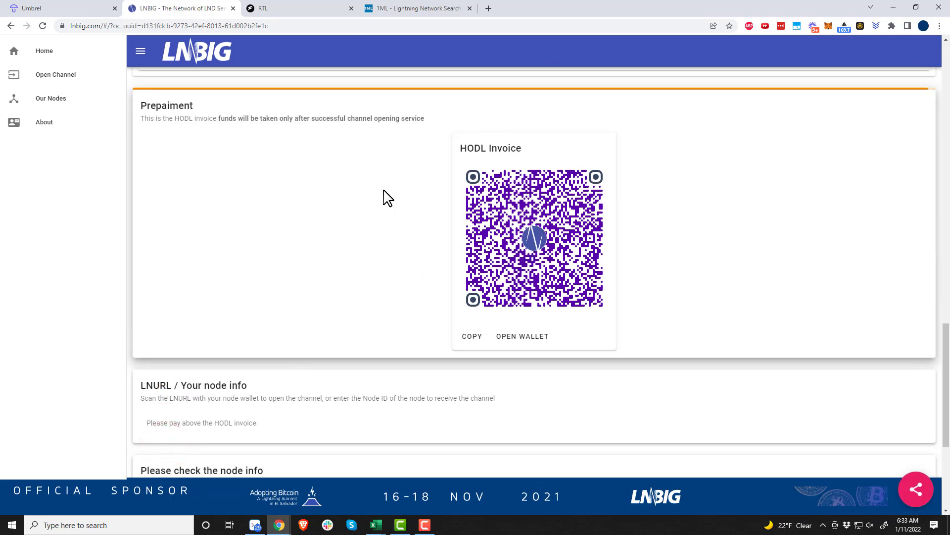
{"action": "left_click", "coordinate": [471, 337]}
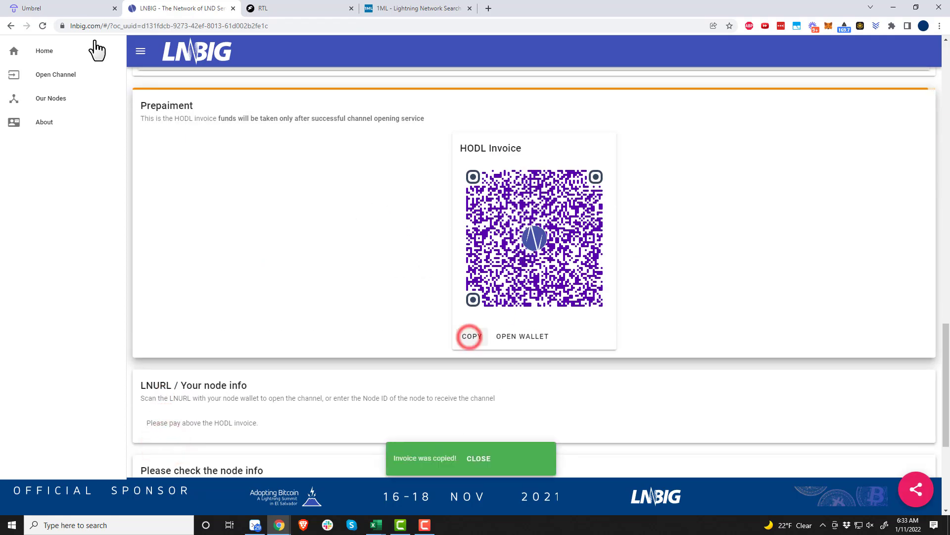
- Switch to Ride The Lightning and pay the copied HODL invoice from the dashboard, confirming the payment
{"action": "left_click", "coordinate": [75, 8]}
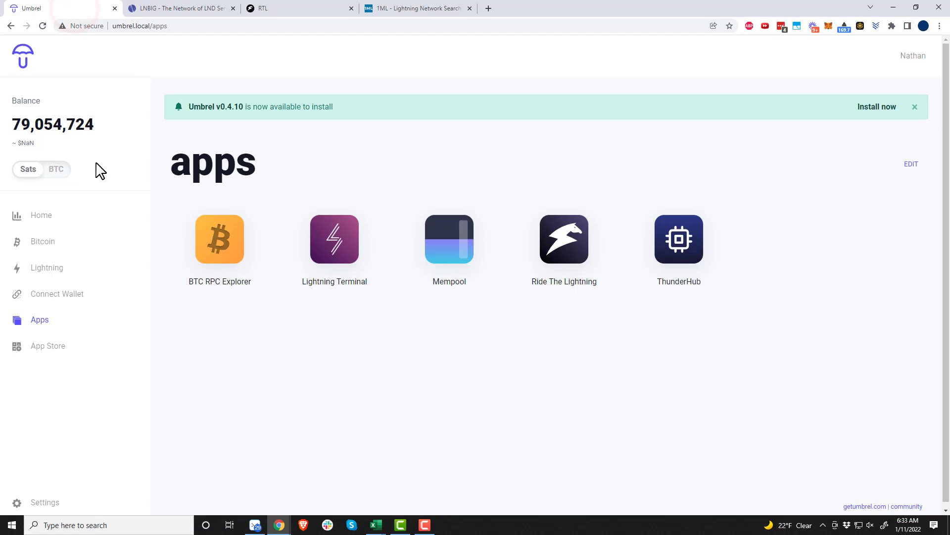
{"action": "left_click", "coordinate": [191, 10]}
{"action": "left_click", "coordinate": [280, 11]}
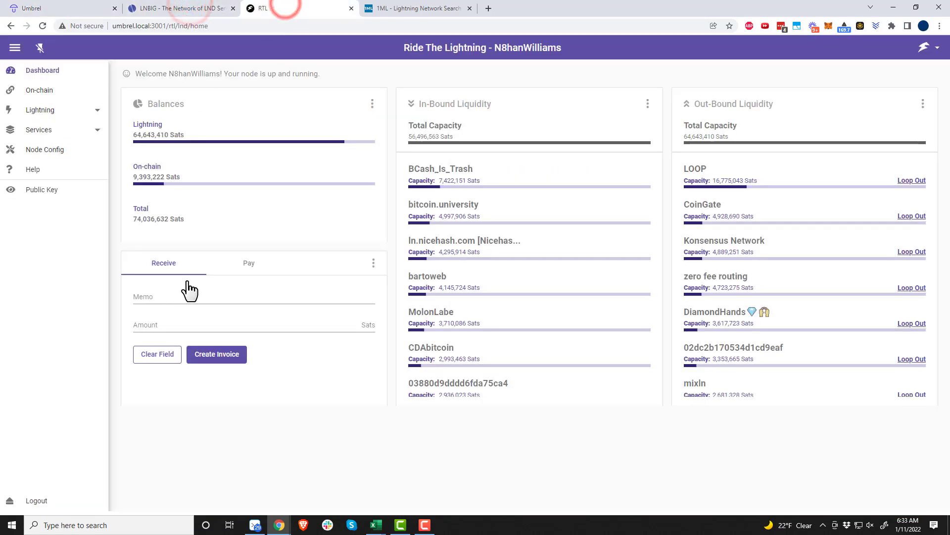
{"action": "left_click", "coordinate": [55, 109]}
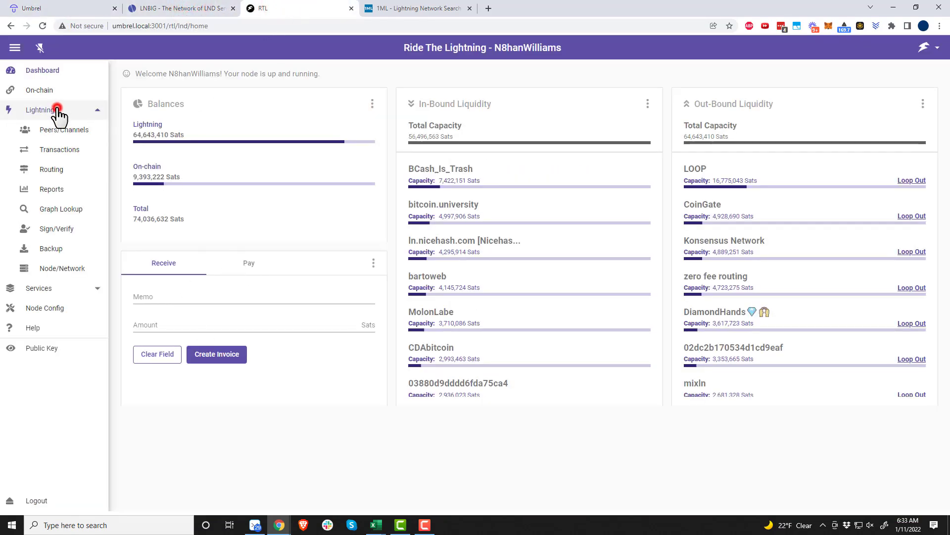
{"action": "left_click", "coordinate": [248, 262]}
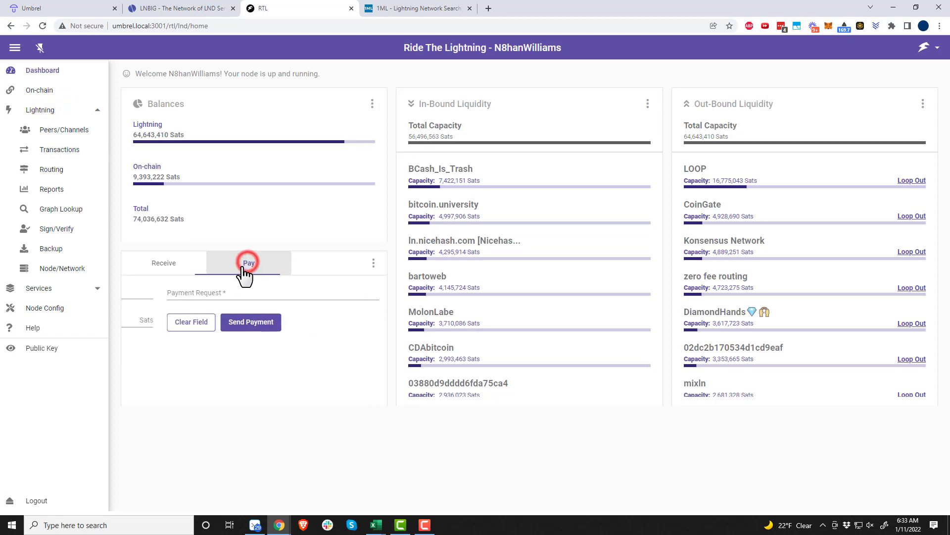
{"action": "left_click", "coordinate": [220, 289]}
{"action": "key", "text": "ctrl+v"}
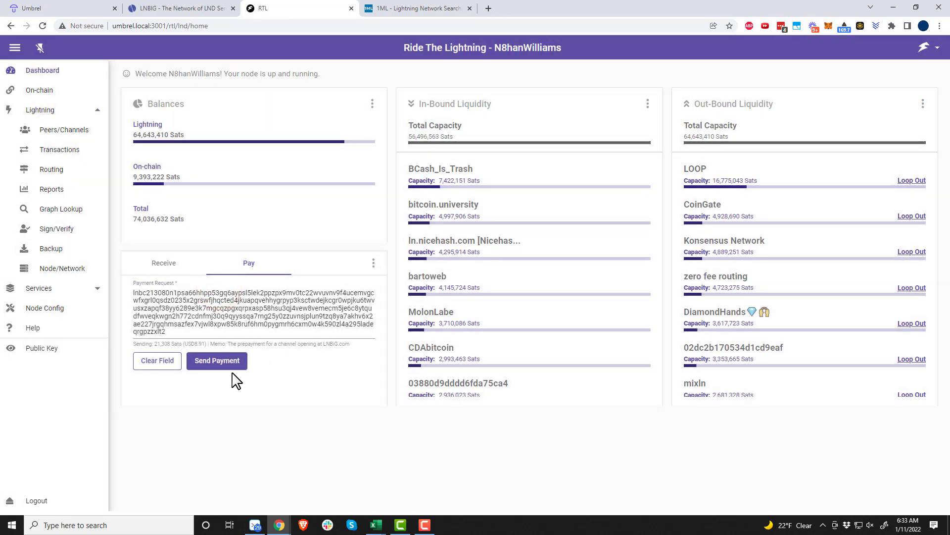
{"action": "left_click", "coordinate": [228, 361]}
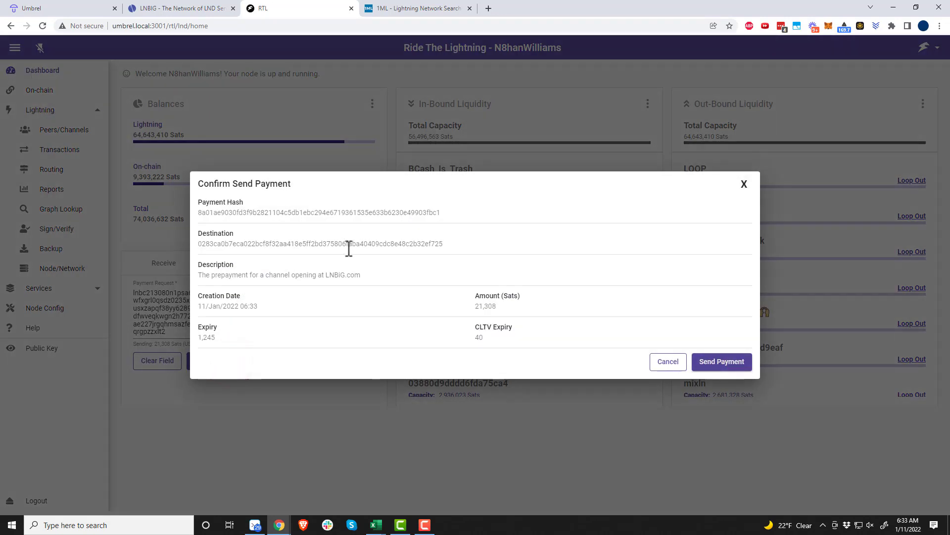
{"action": "left_click", "coordinate": [737, 367]}
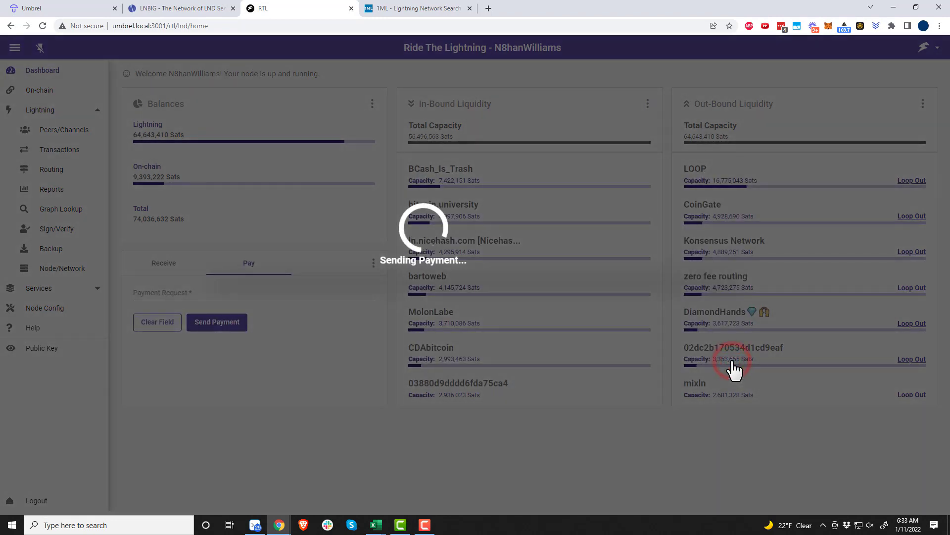
- Check LNBIG's node info form, then return to Ride The Lightning and reload its page
{"action": "left_click", "coordinate": [168, 10]}
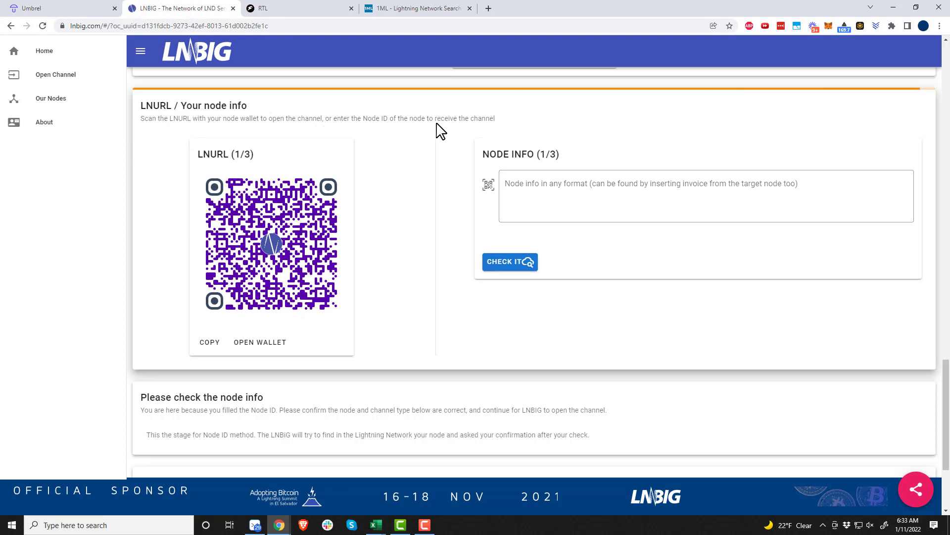
{"action": "left_click", "coordinate": [535, 191]}
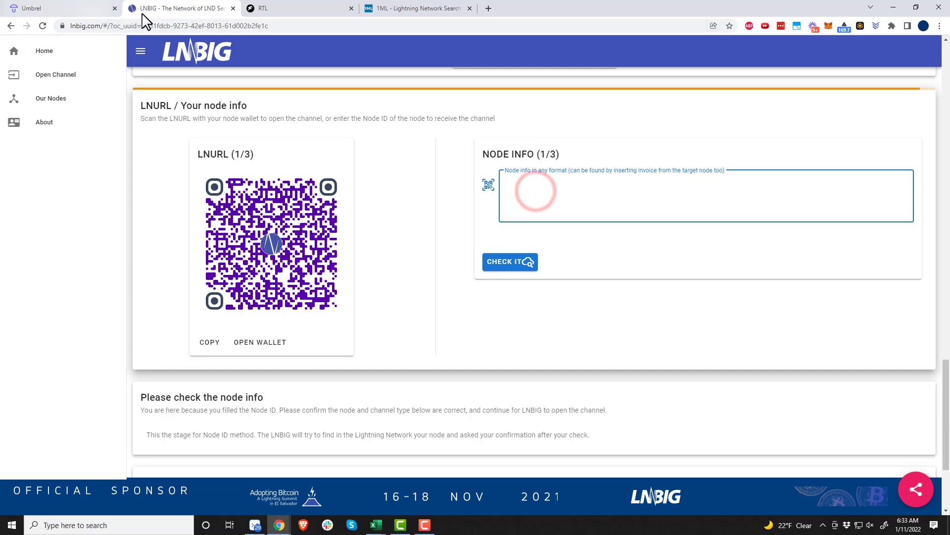
{"action": "left_click", "coordinate": [307, 14]}
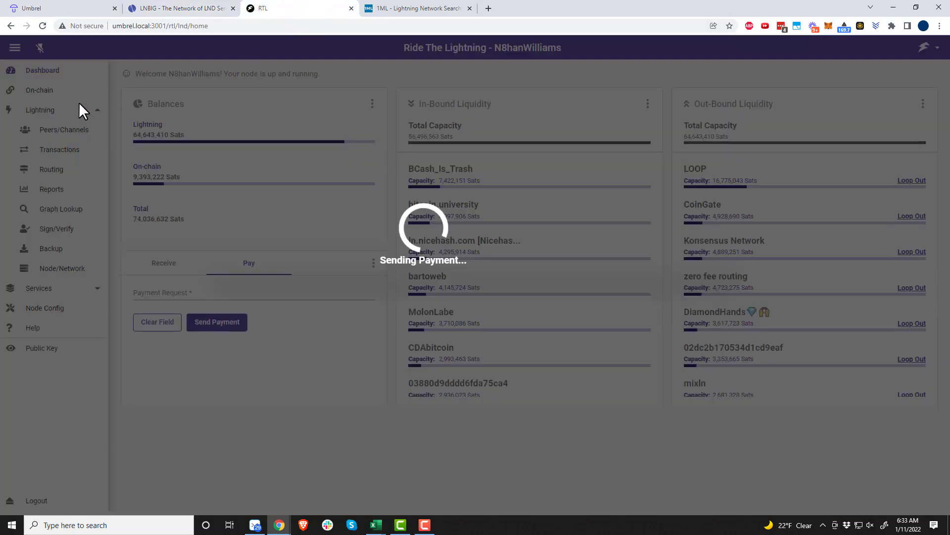
{"action": "left_click", "coordinate": [42, 26]}
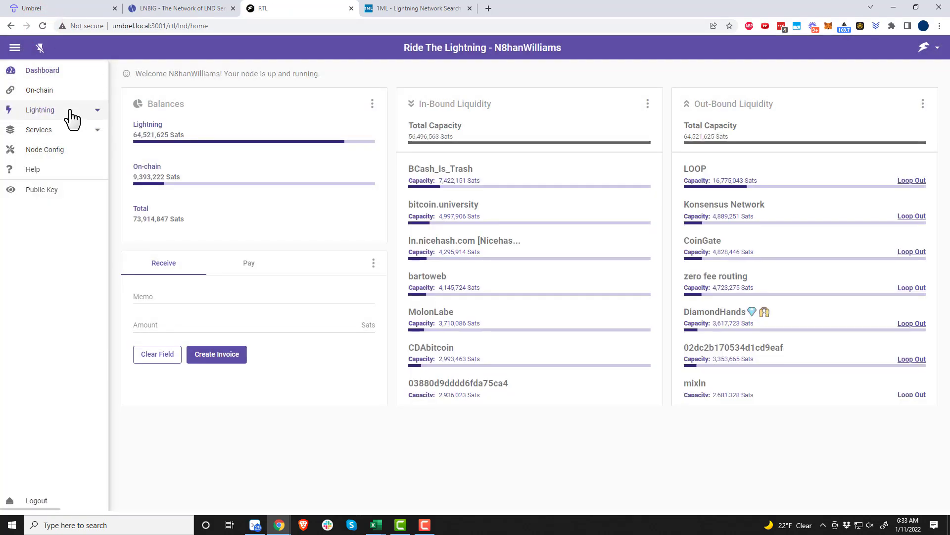
- Display the node's public key in Ride The Lightning and copy the node pubkey
{"action": "left_click", "coordinate": [69, 110]}
{"action": "left_click", "coordinate": [55, 268]}
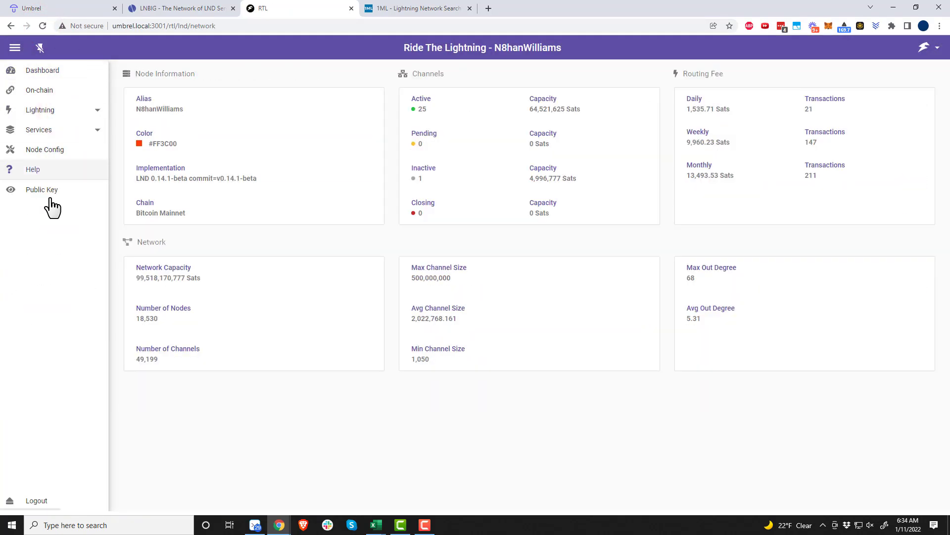
{"action": "left_click", "coordinate": [48, 191]}
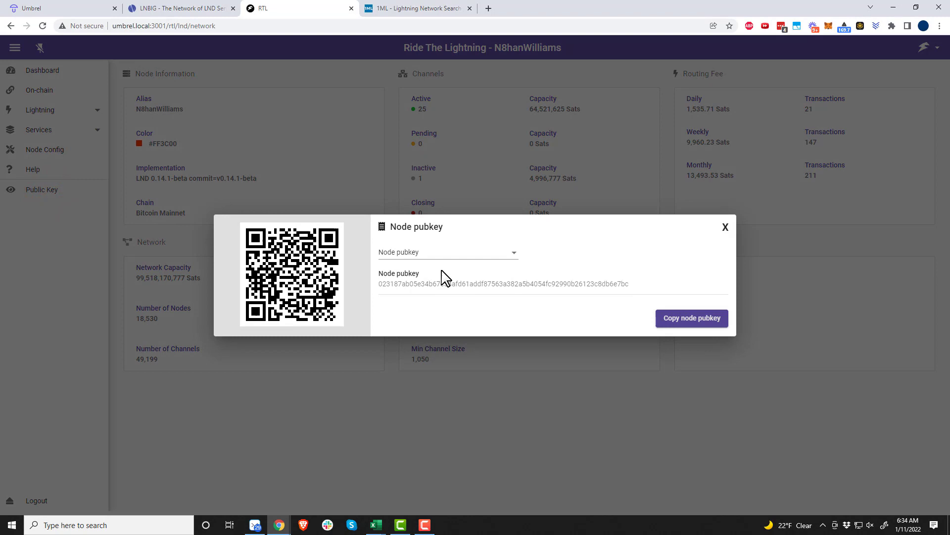
{"action": "left_click", "coordinate": [582, 282]}
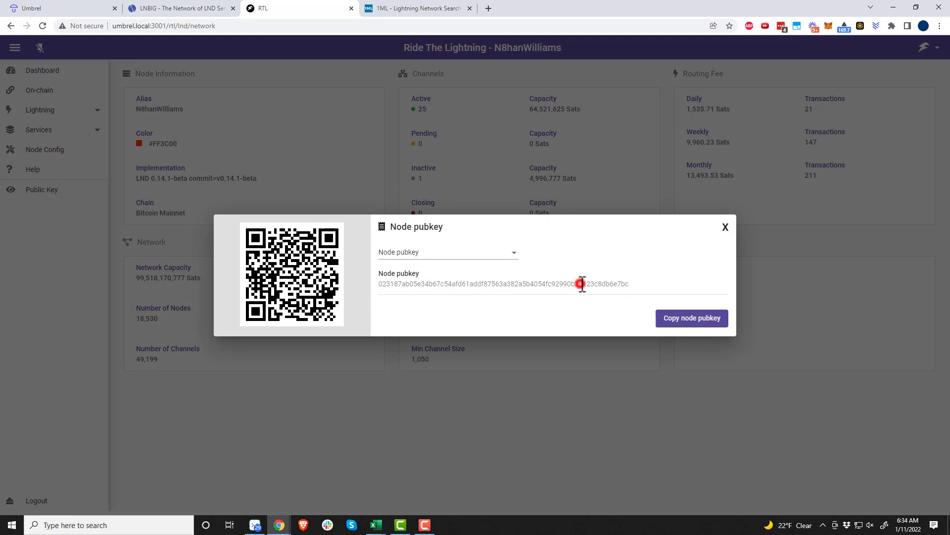
{"action": "left_click", "coordinate": [682, 319]}
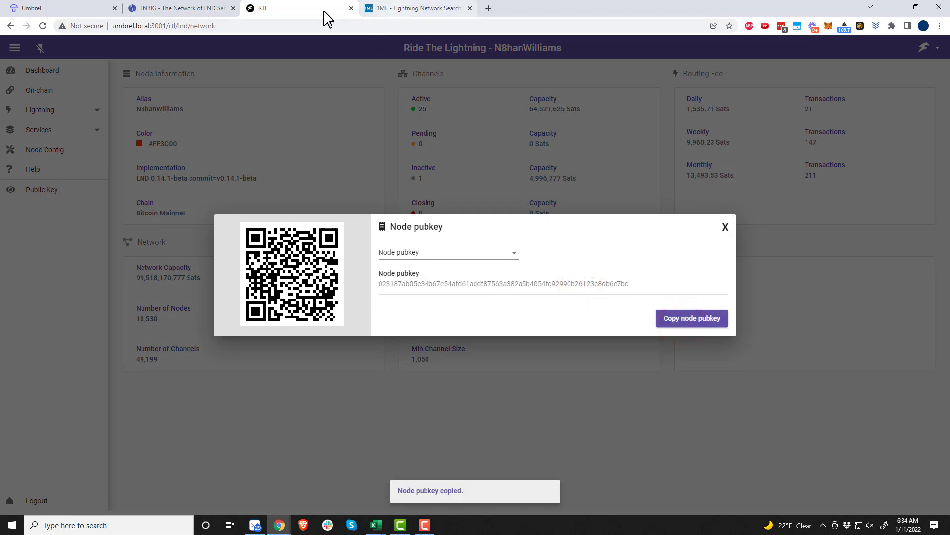
- Submit the copied pubkey as the node info on LNBIG and confirm the node details with a public channel
{"action": "left_click", "coordinate": [203, 15]}
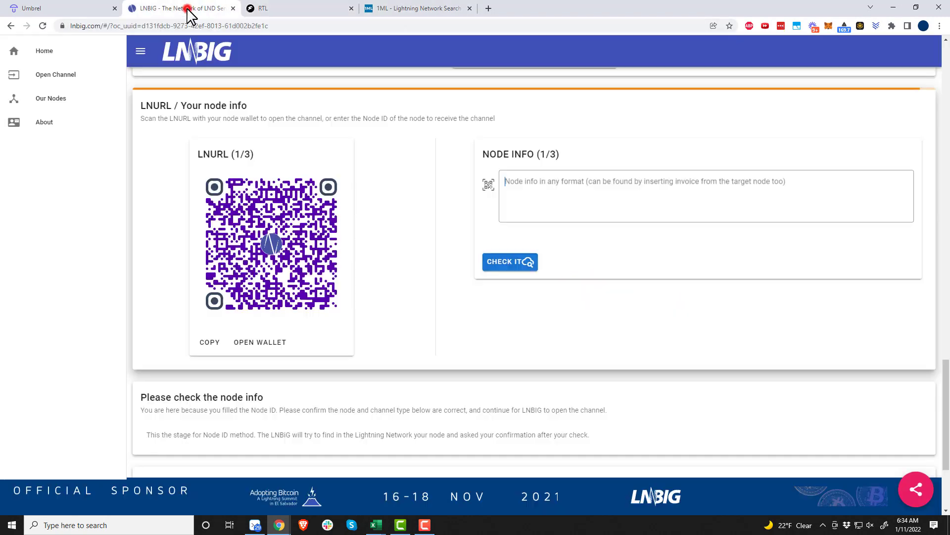
{"action": "left_click", "coordinate": [513, 195]}
{"action": "key", "text": "ctrl+v"}
{"action": "left_click", "coordinate": [526, 262]}
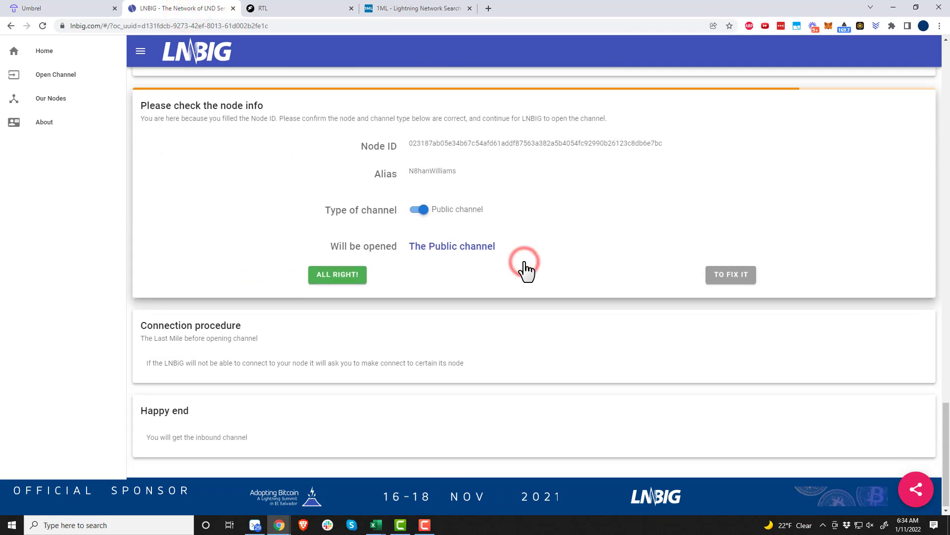
{"action": "left_click", "coordinate": [349, 279]}
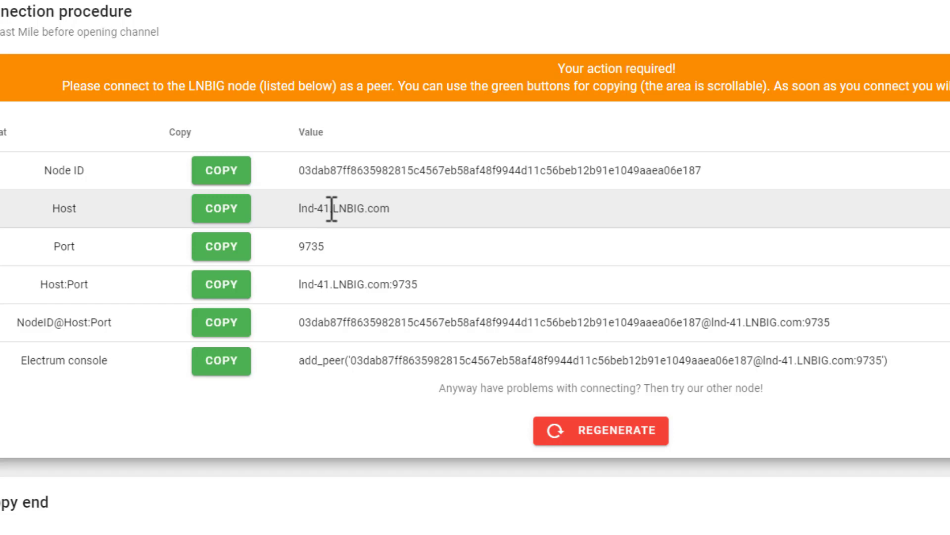
- Copy "lnd-41" from LNBIG's connection host, search for it on 1ML and open the LNBIG.com [lnd-41] node page
{"action": "mouse_move", "coordinate": [331, 208]}
{"action": "left_mouse_down"}
{"action": "mouse_move", "coordinate": [299, 208]}
{"action": "mouse_move", "coordinate": [330, 208]}
{"action": "left_mouse_up"}
{"action": "left_click", "coordinate": [311, 208]}
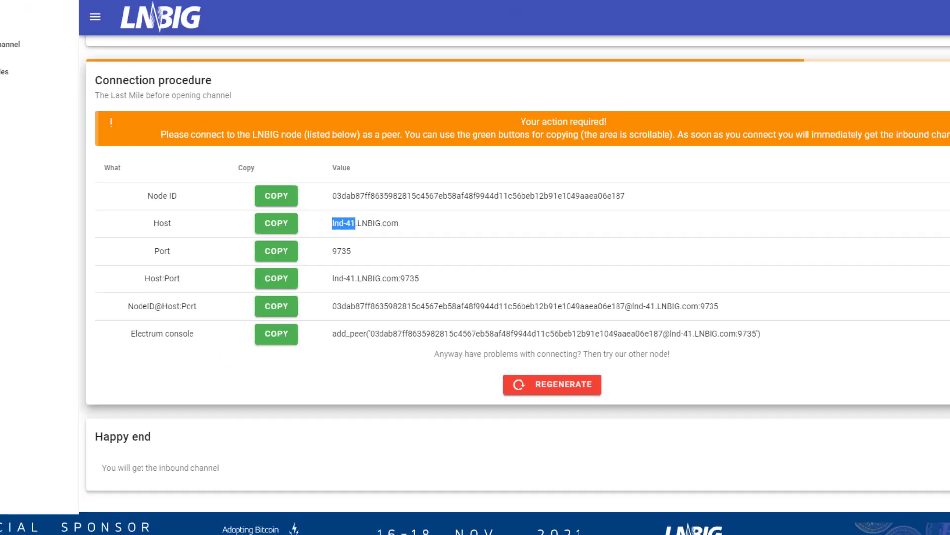
{"action": "key", "text": "ctrl+c"}
{"action": "left_click", "coordinate": [427, 8]}
{"action": "left_click", "coordinate": [371, 121]}
{"action": "key", "text": "ctrl+v"}
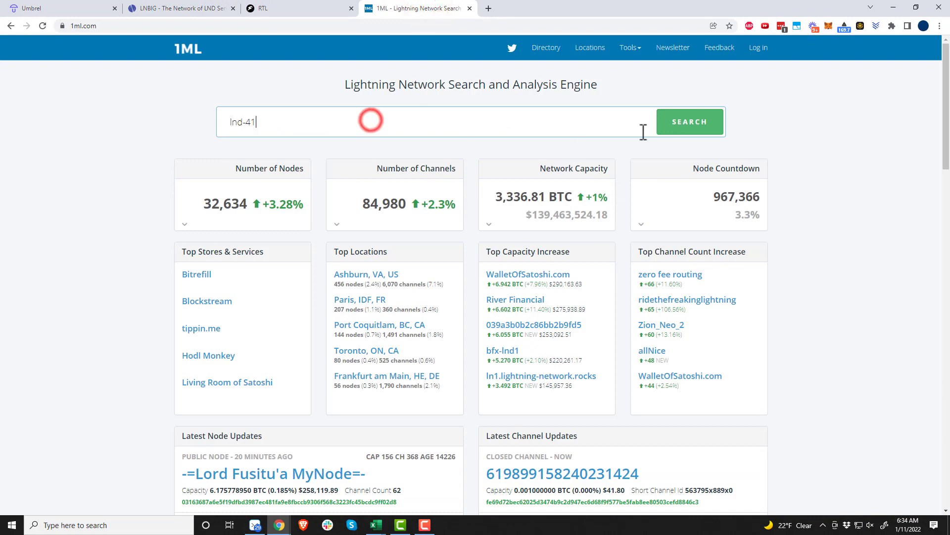
{"action": "left_click", "coordinate": [695, 124]}
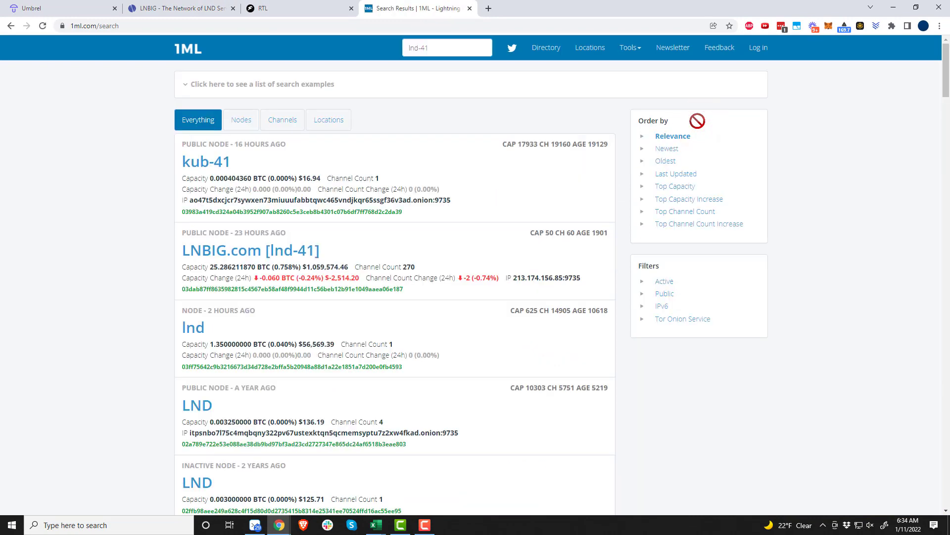
{"action": "left_click", "coordinate": [303, 252]}
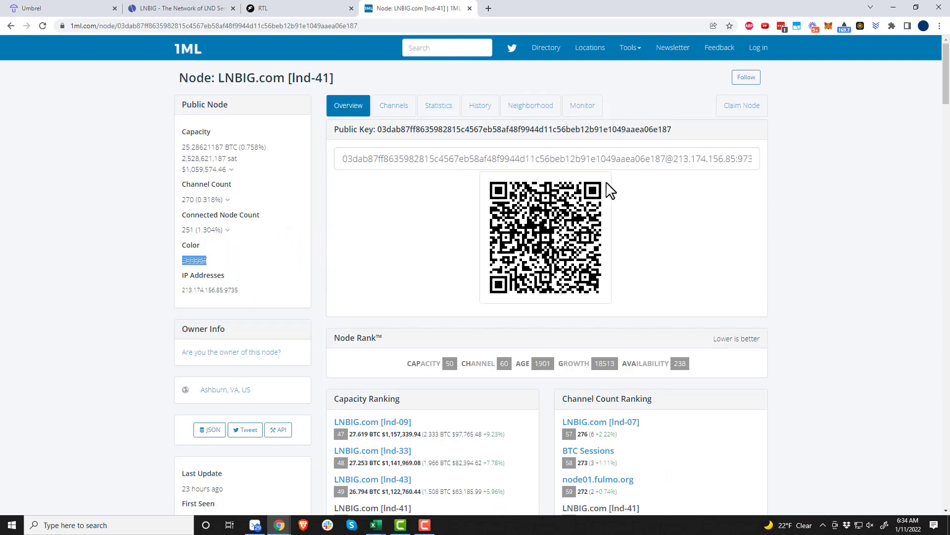
- Copy the lnd-41 node's full connection address from 1ML and display the connected peers in Ride The Lightning
{"action": "left_click", "coordinate": [620, 159]}
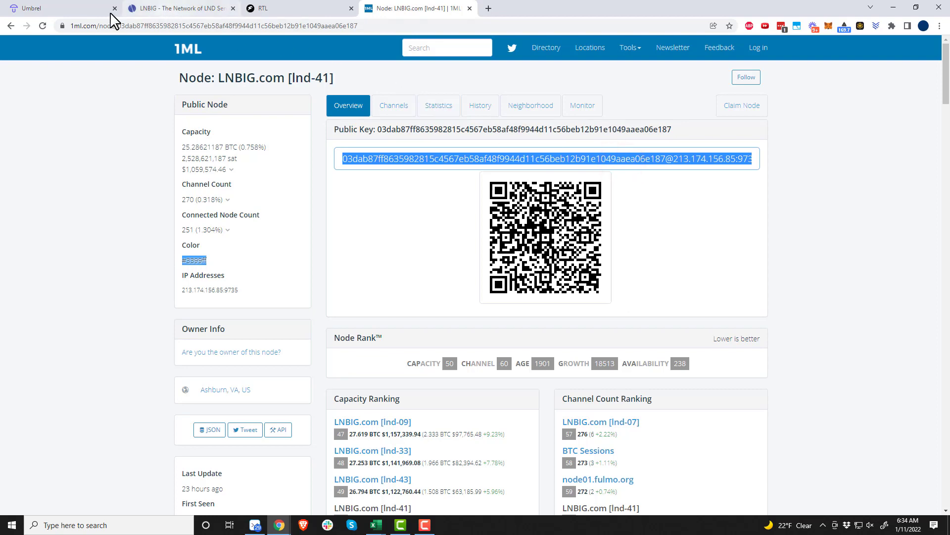
{"action": "left_click", "coordinate": [283, 9]}
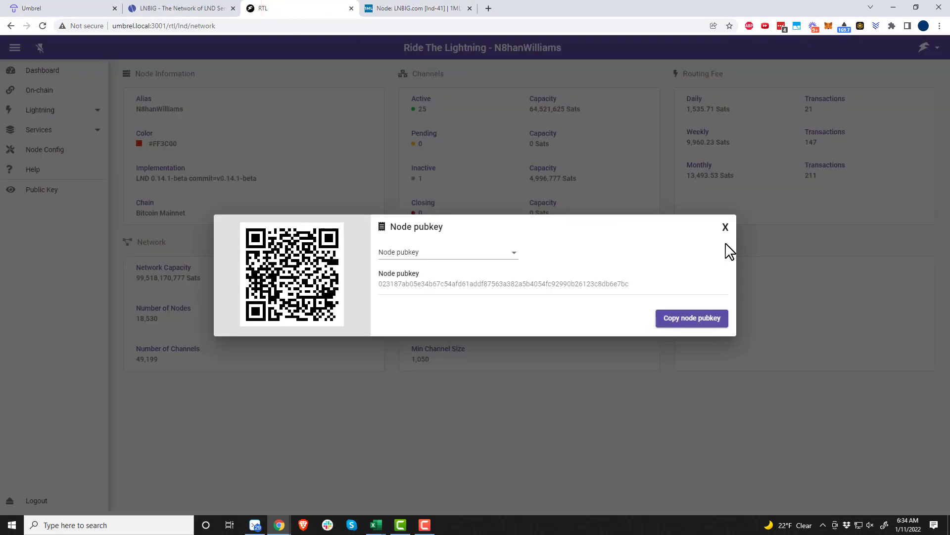
{"action": "left_click", "coordinate": [725, 227]}
{"action": "left_click", "coordinate": [61, 110]}
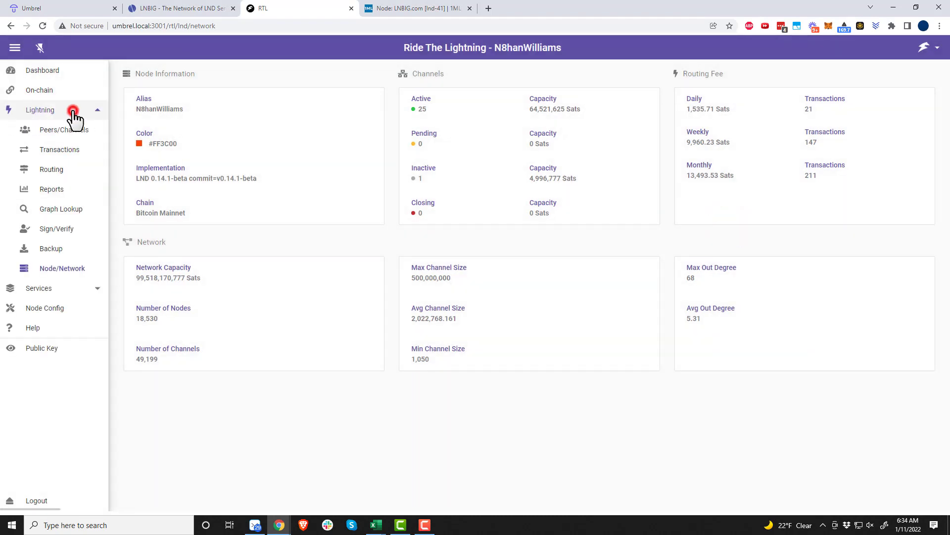
{"action": "left_click", "coordinate": [76, 134]}
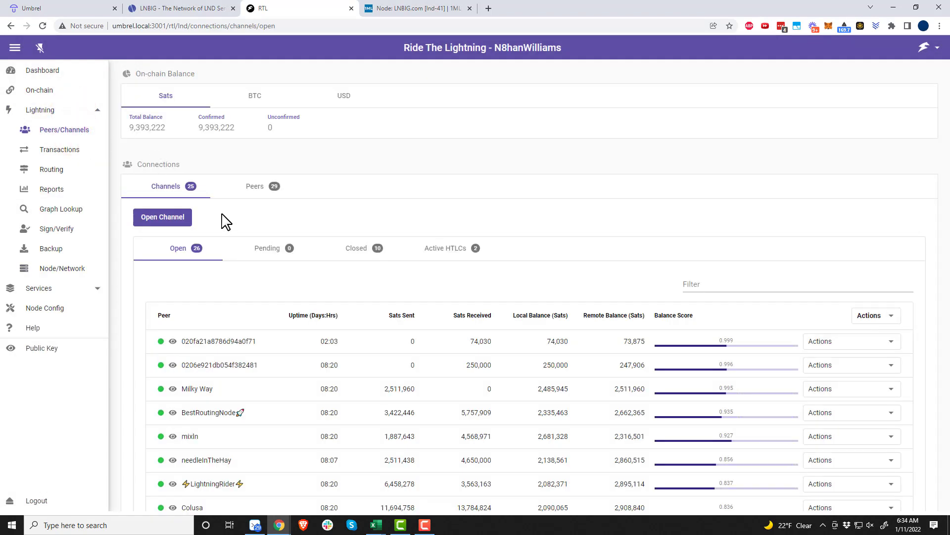
{"action": "left_click", "coordinate": [258, 186]}
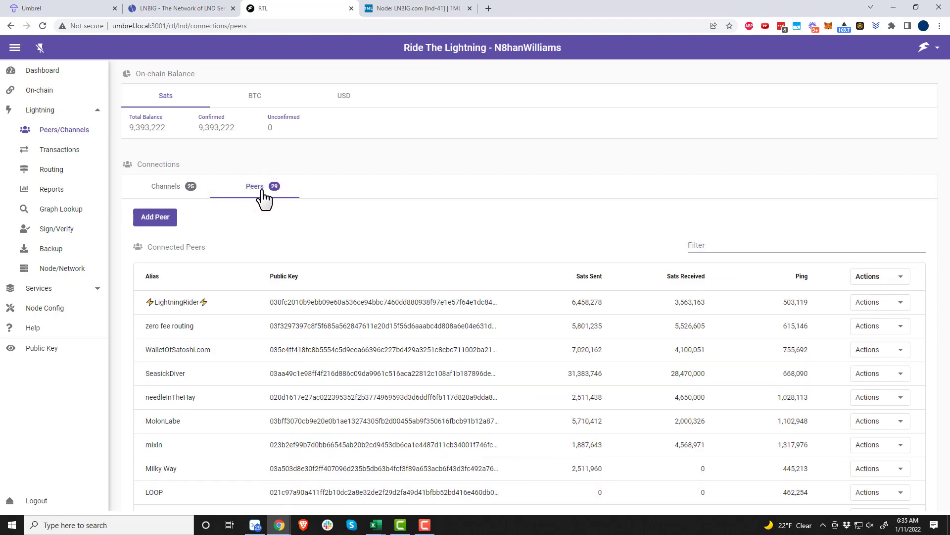
- Add LNBIG.com [lnd-41] as a new peer using the copied pubkey@ip:port address
{"action": "left_click", "coordinate": [156, 219]}
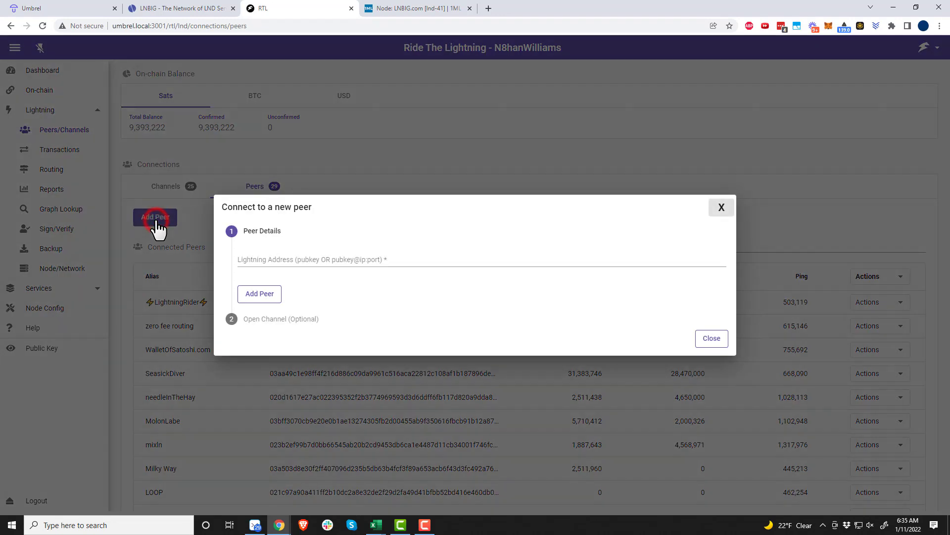
{"action": "key", "text": "ctrl+v"}
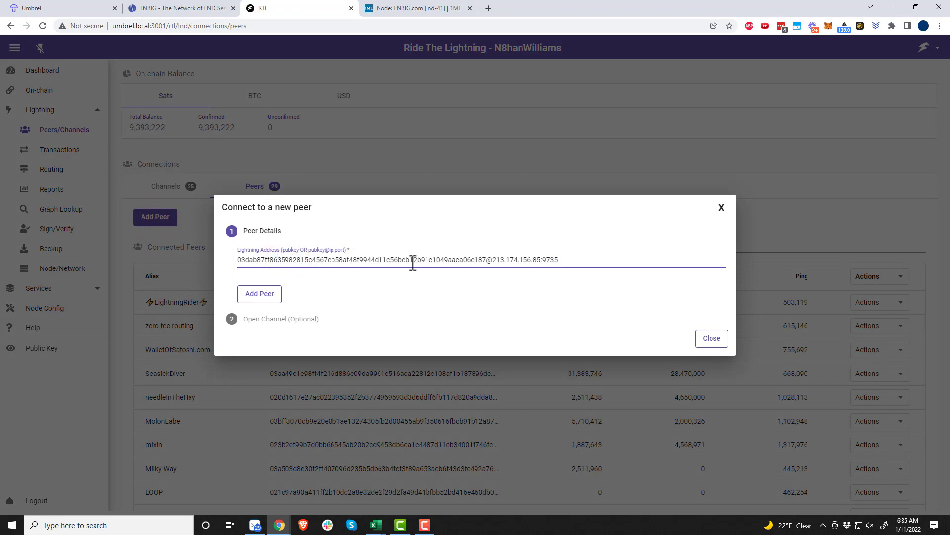
{"action": "left_click", "coordinate": [258, 294]}
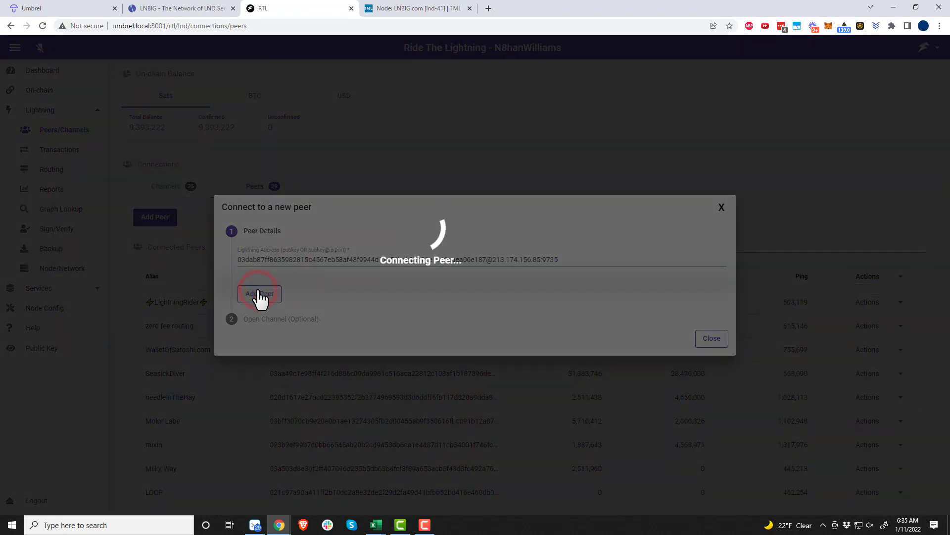
- Acknowledge the opened channel on LNBIG, then look over its inbound channel pricing and terms
{"action": "left_click", "coordinate": [208, 9]}
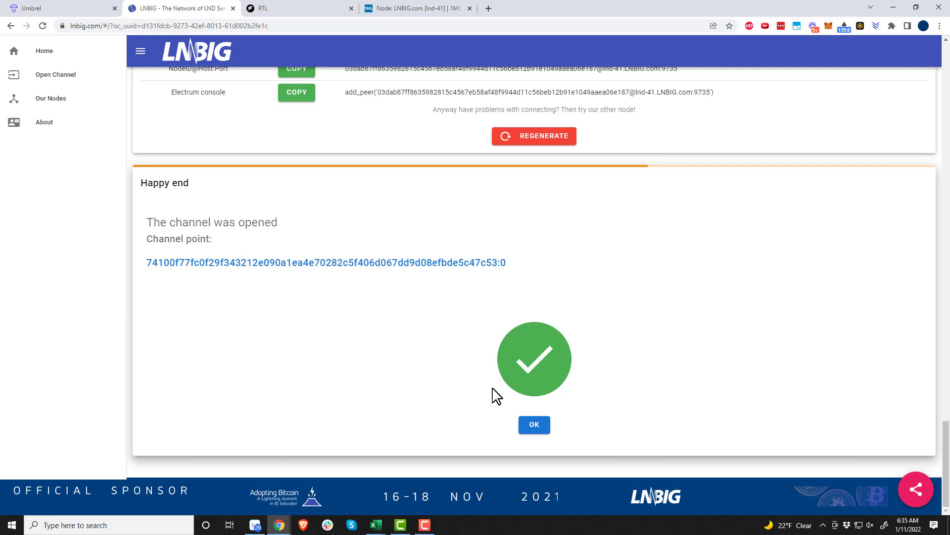
{"action": "left_click", "coordinate": [534, 427]}
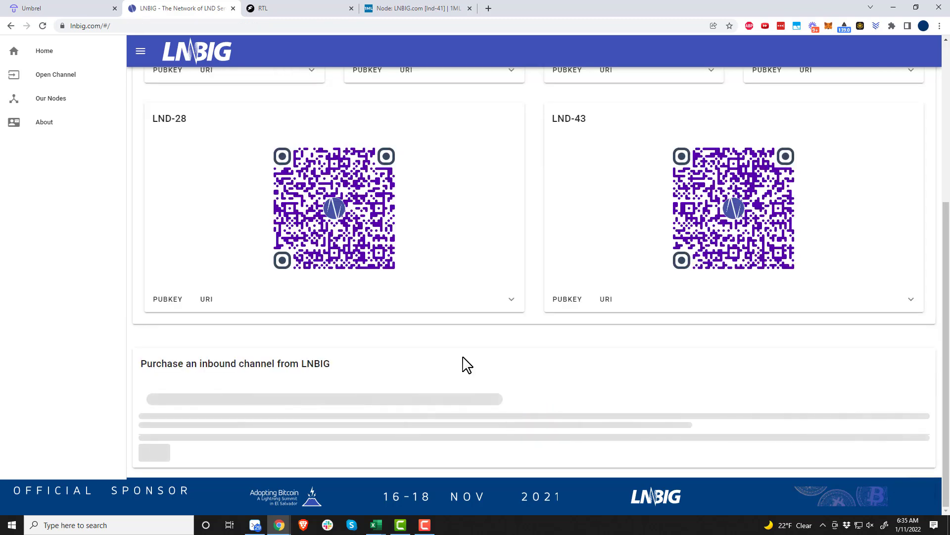
{"action": "scroll", "coordinate": [307, 357], "scroll_direction": "up", "scroll_amount": 5}
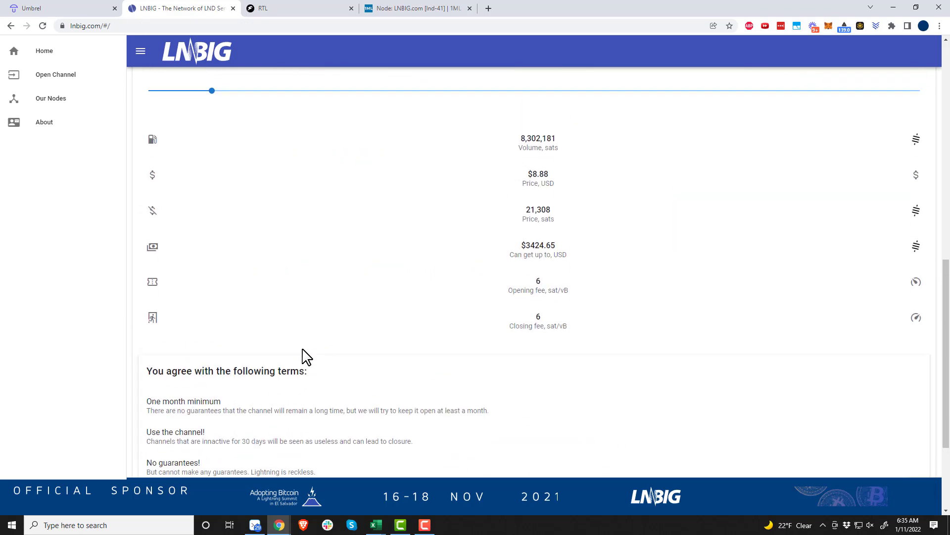
{"action": "scroll", "coordinate": [307, 357], "scroll_direction": "up", "scroll_amount": 8}
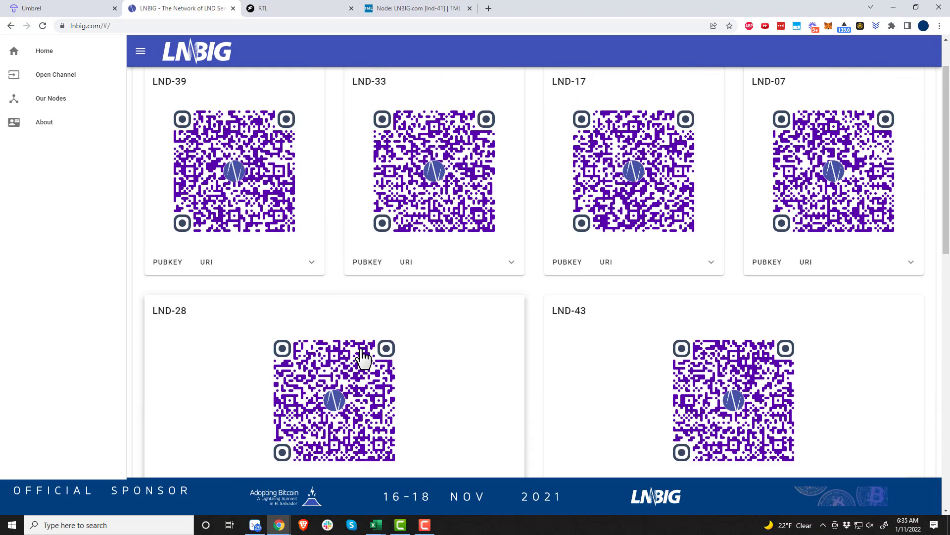
{"action": "scroll", "coordinate": [366, 354], "scroll_direction": "down", "scroll_amount": 5}
{"action": "scroll", "coordinate": [365, 354], "scroll_direction": "up", "scroll_amount": 5}
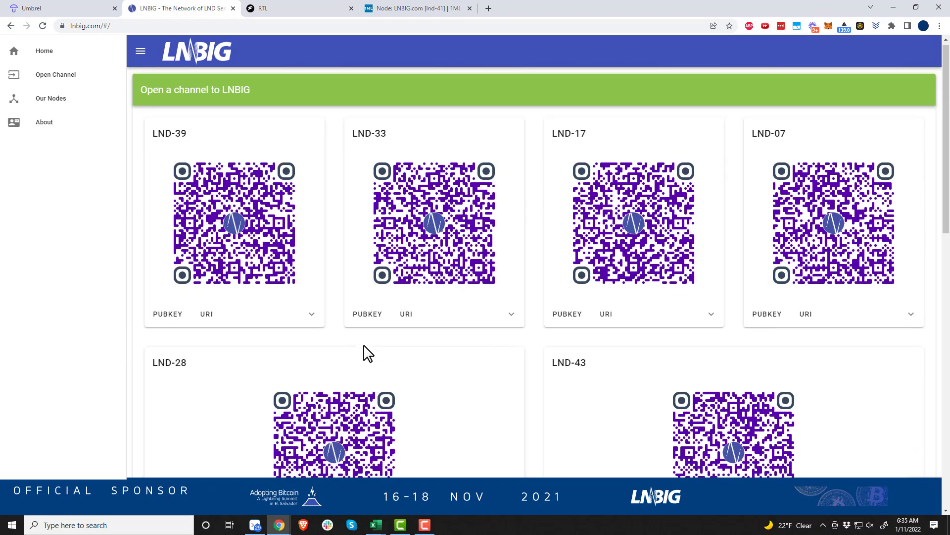
{"action": "scroll", "coordinate": [366, 354], "scroll_direction": "down", "scroll_amount": 10}
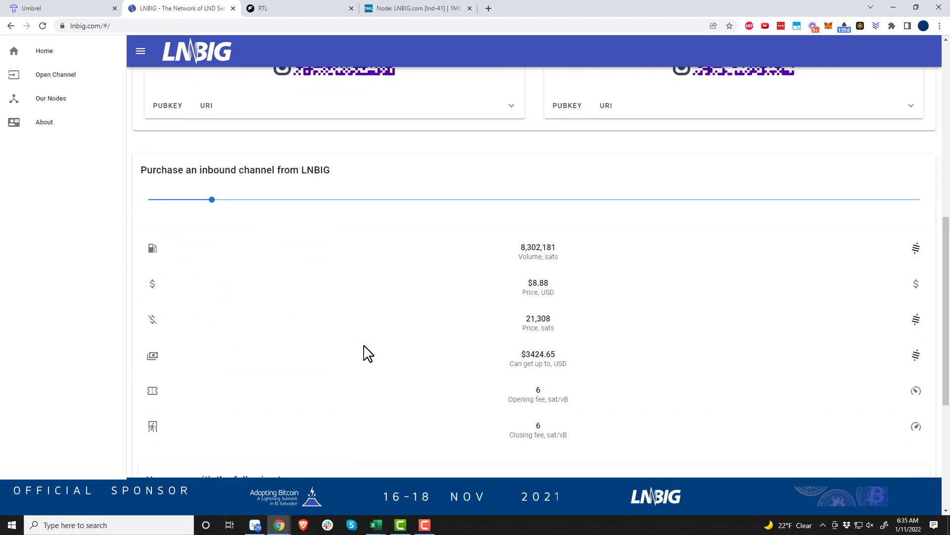
{"action": "scroll", "coordinate": [368, 354], "scroll_direction": "down", "scroll_amount": 3}
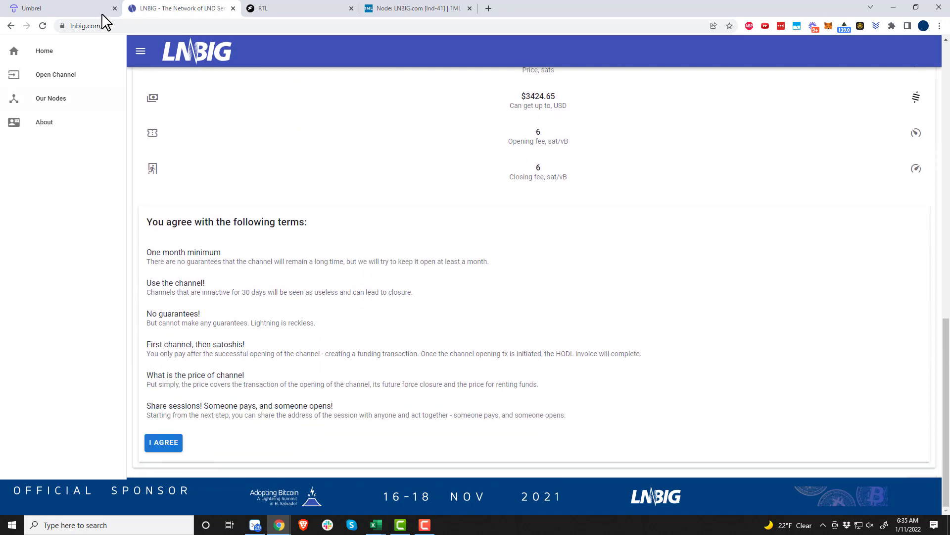
- Return to Ride The Lightning, dismiss the optional channel opening for the new peer and display the open channels
{"action": "left_click", "coordinate": [263, 8]}
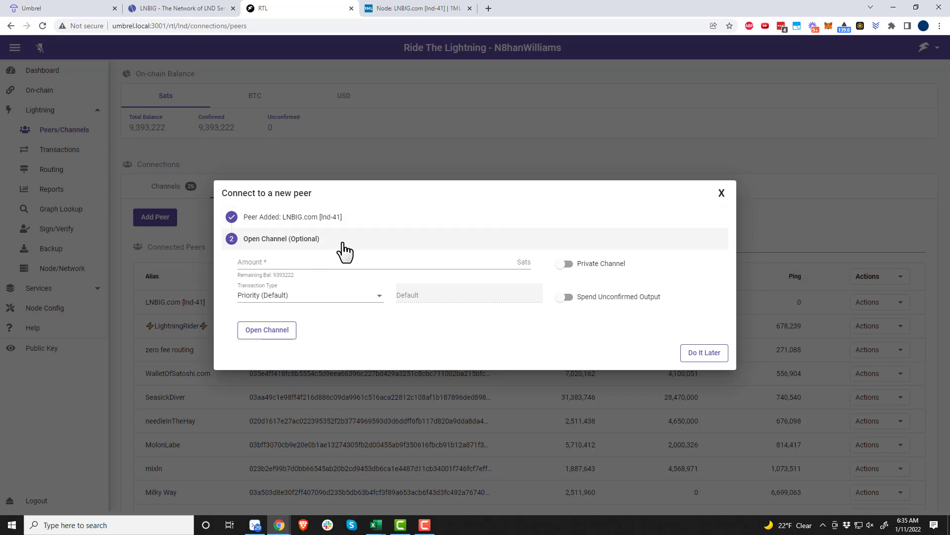
{"action": "left_click", "coordinate": [722, 193]}
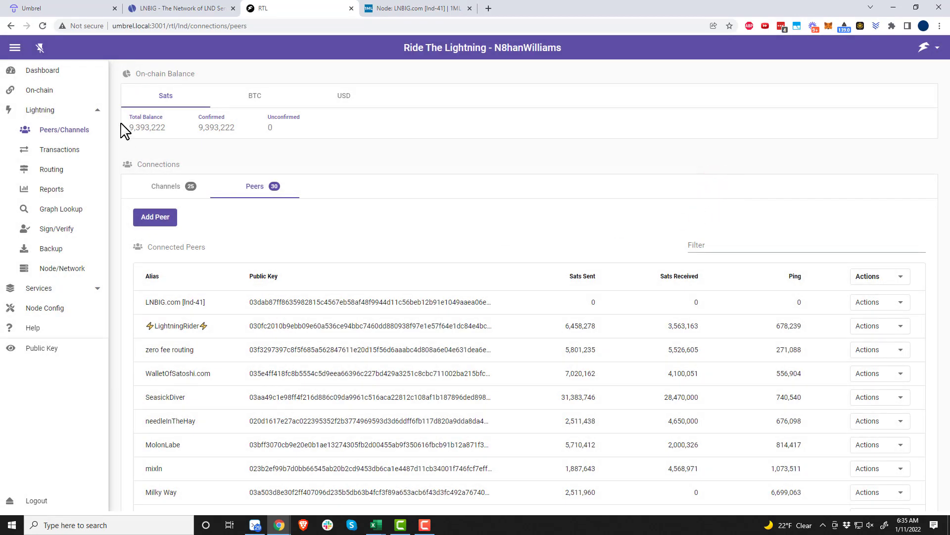
{"action": "left_click", "coordinate": [59, 139]}
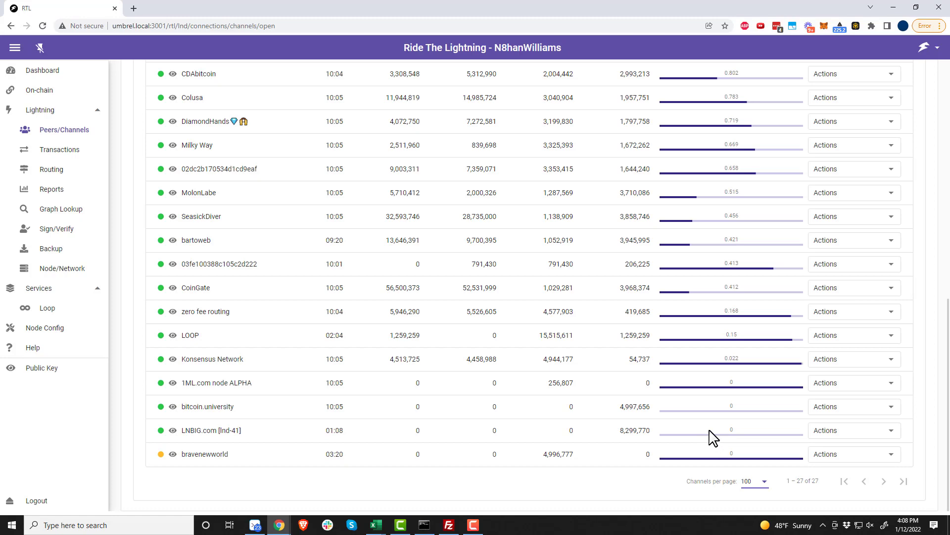
- Examine the local and remote balances across the open channels, including the LNBIG.com [lnd-41] channel
{"action": "scroll", "coordinate": [720, 415], "scroll_direction": "up", "scroll_amount": 6}
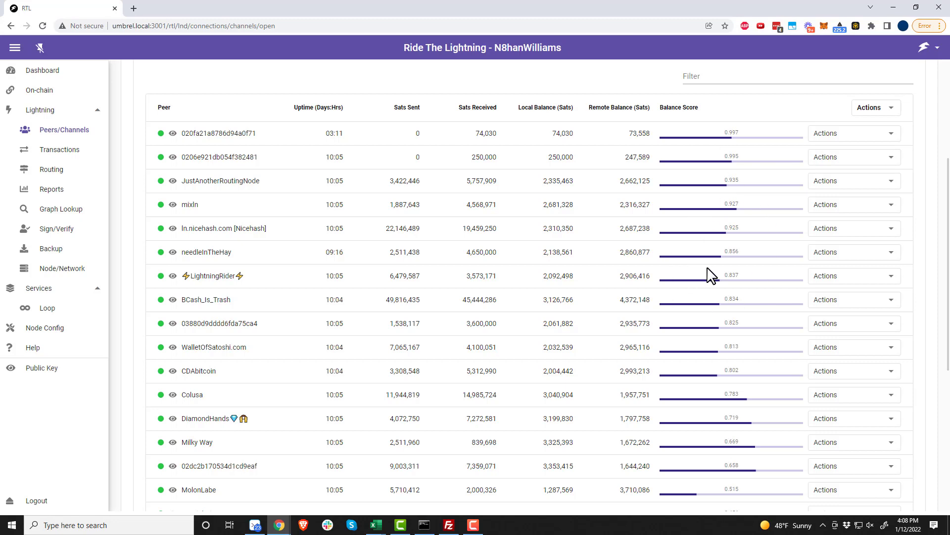
{"action": "scroll", "coordinate": [696, 297], "scroll_direction": "down", "scroll_amount": 2}
{"action": "scroll", "coordinate": [695, 297], "scroll_direction": "up", "scroll_amount": 3}
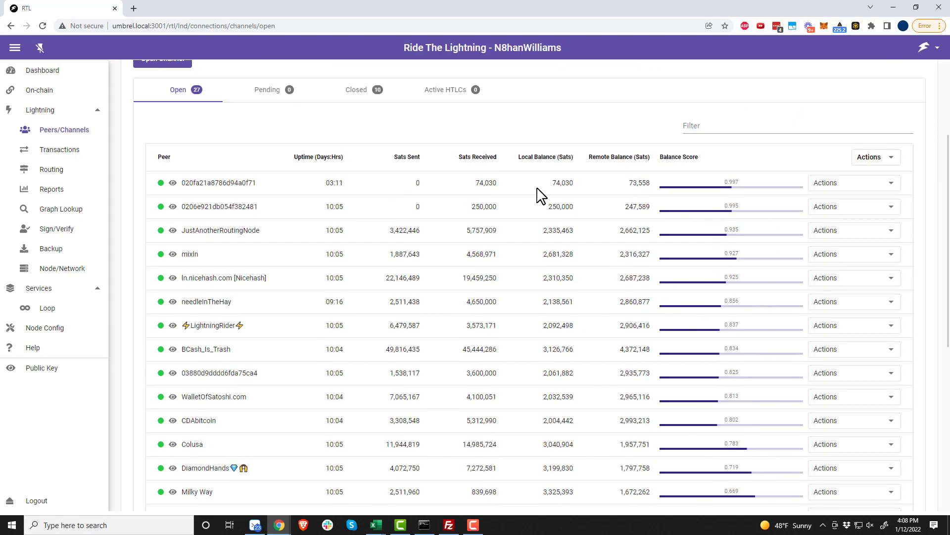
{"action": "scroll", "coordinate": [674, 271], "scroll_direction": "down", "scroll_amount": 7}
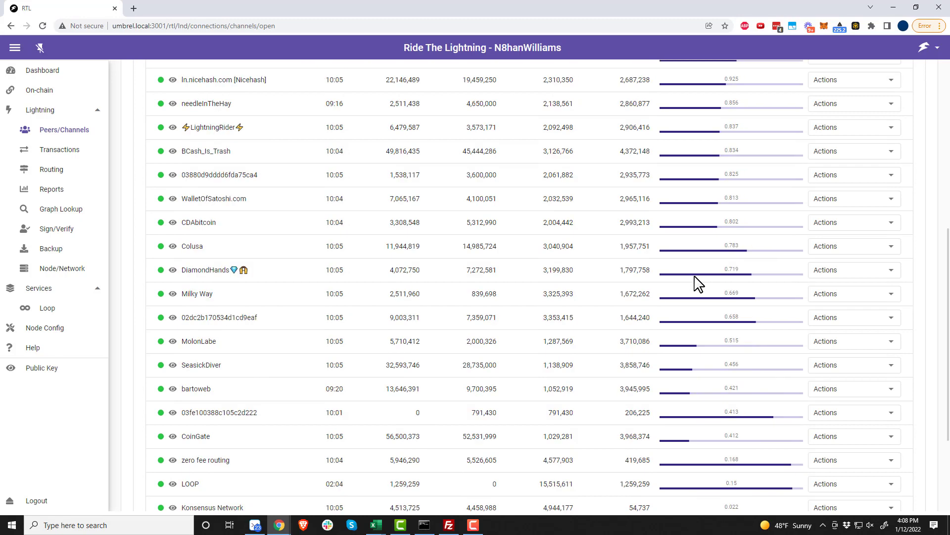